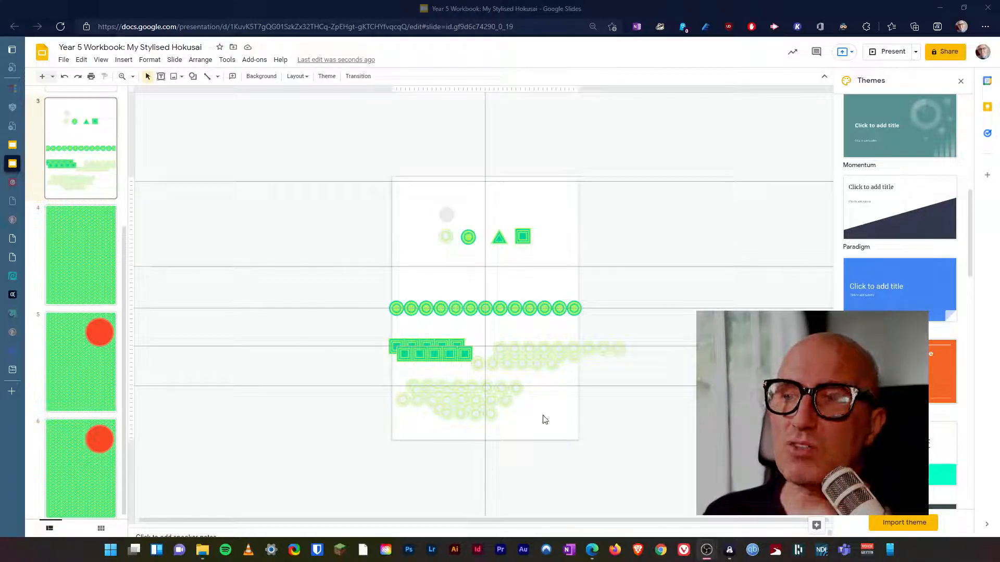
Step: Group the pale cloud circles beside the green square rows on slide 3
left_click(625, 390)
left_click_drag(645, 328, 514, 363)
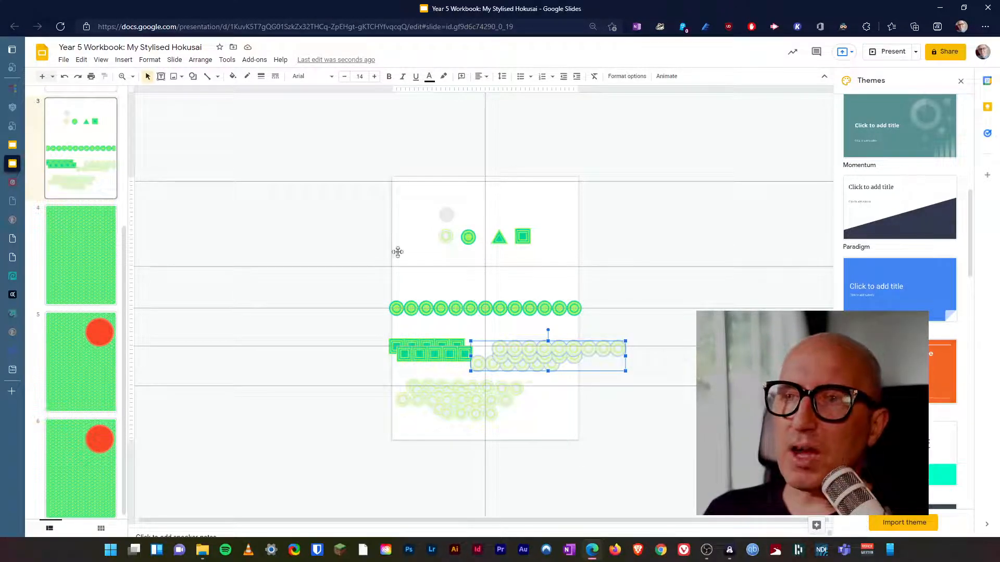
left_click(201, 60)
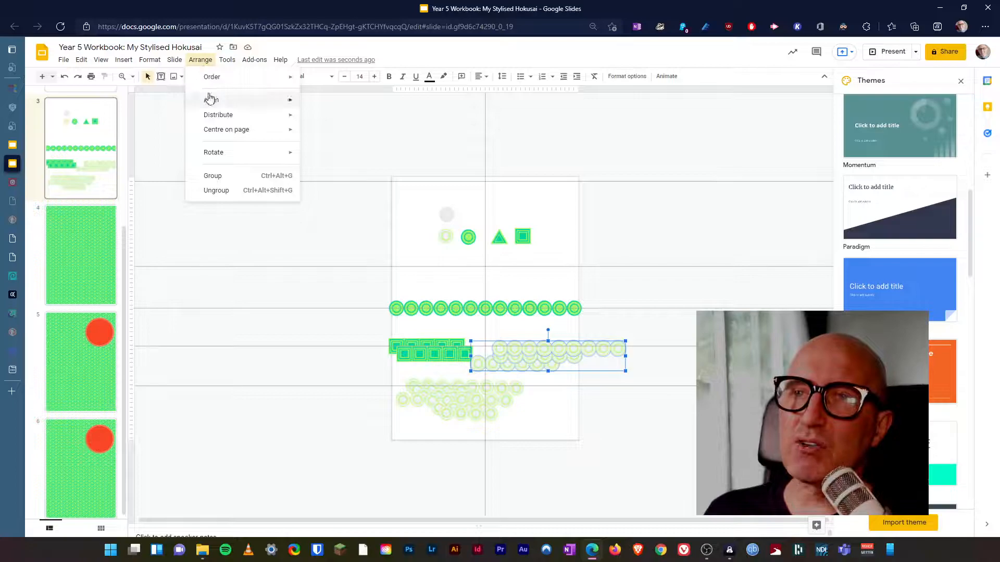
left_click(219, 177)
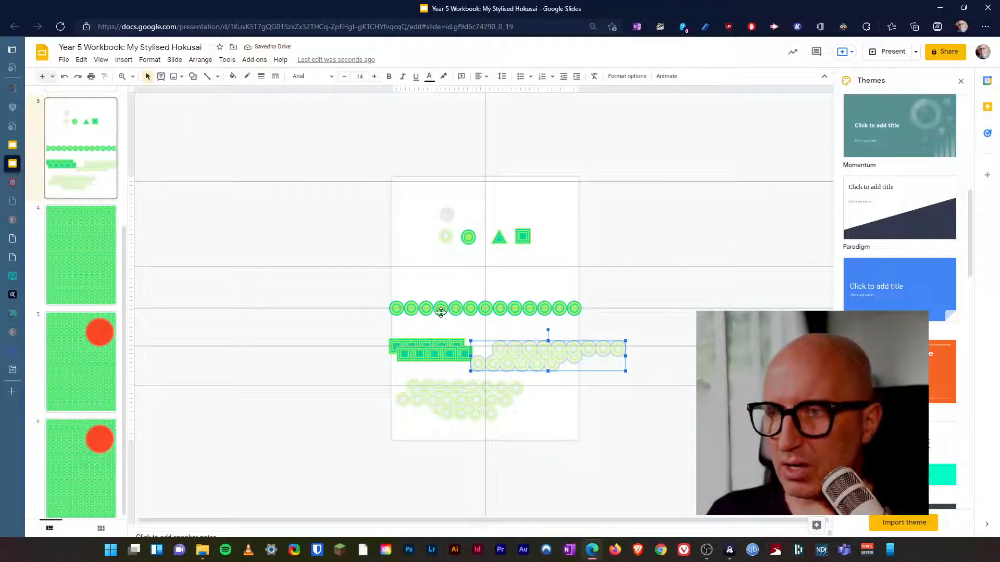
Step: Place a copy of the grouped cloud on slide 6 so that its right end overlaps the red sun
left_click(96, 467)
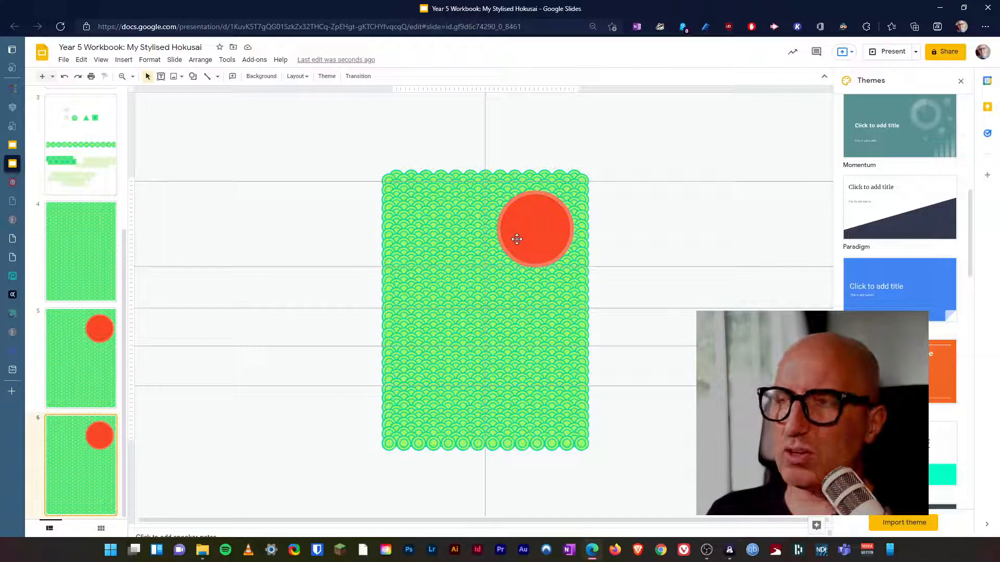
key("ctrl+v")
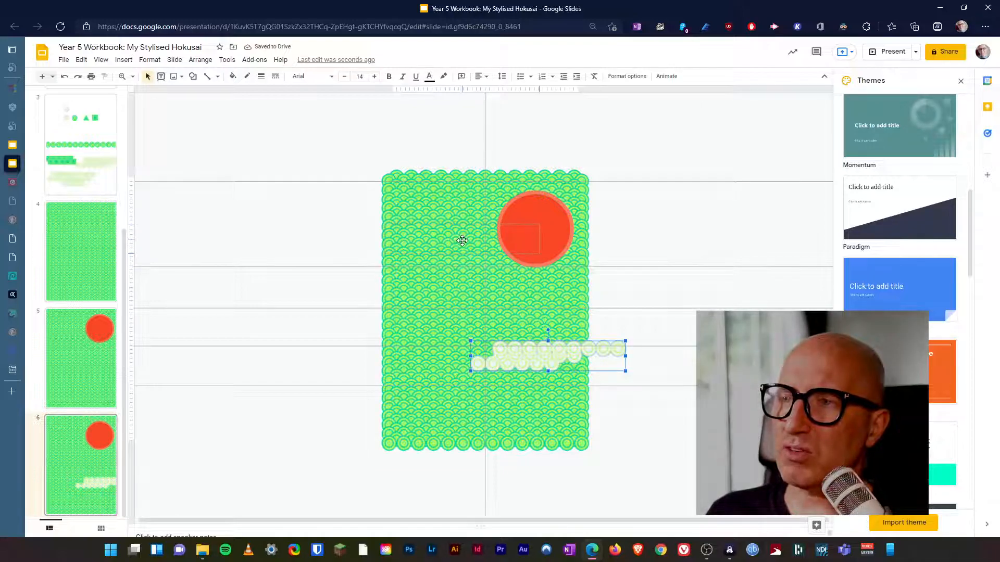
left_click_drag(547, 358, 460, 241)
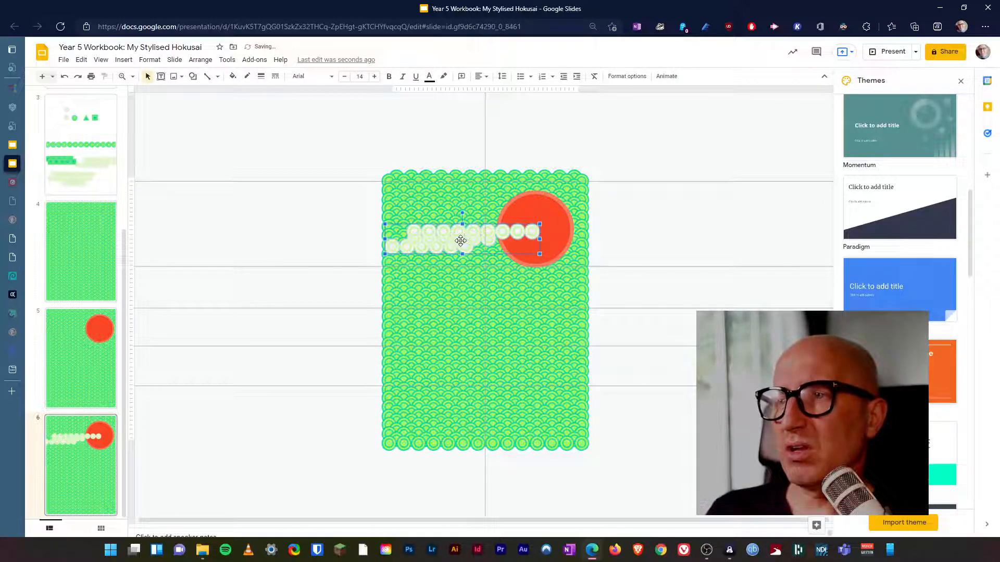
key("Right")
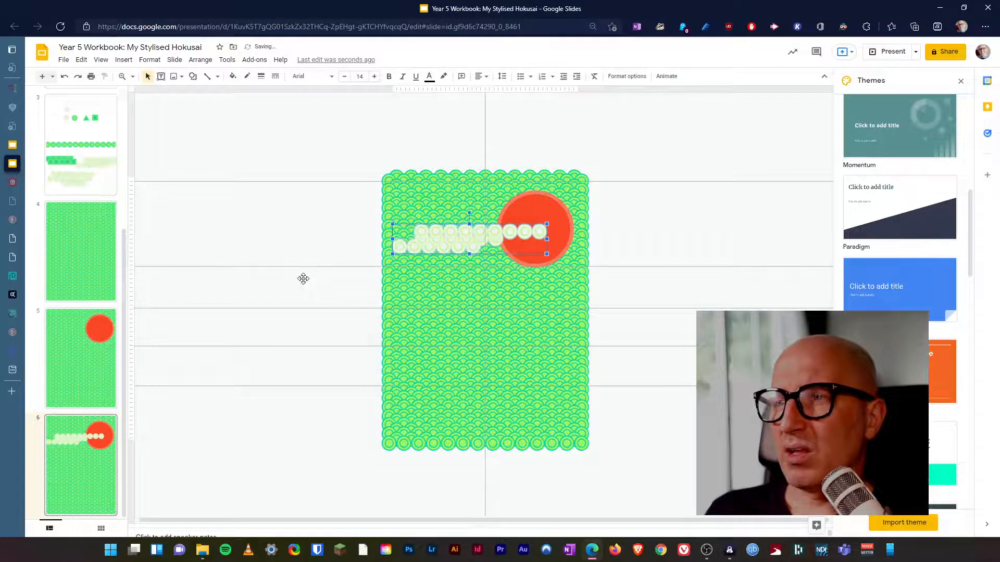
left_click(304, 281)
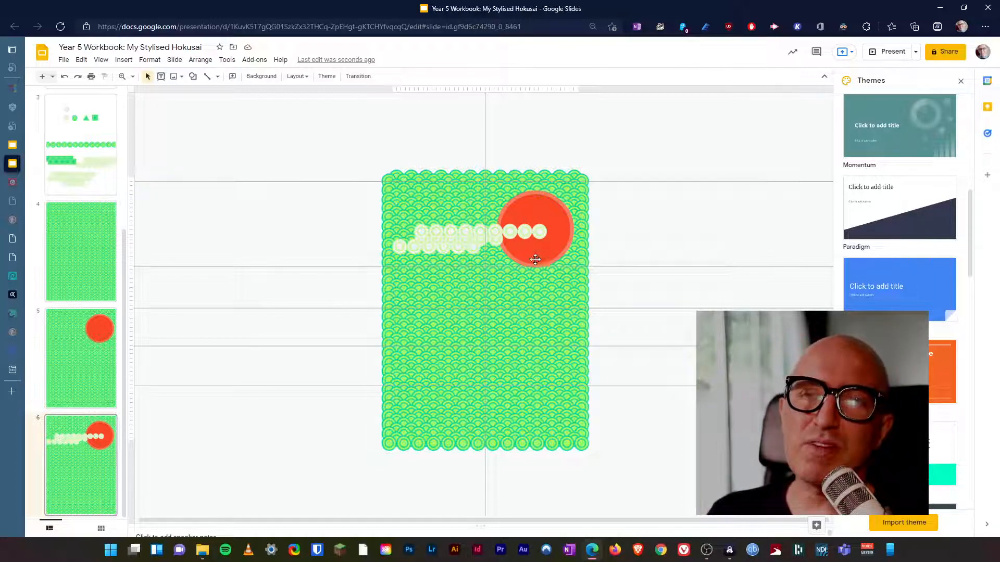
Step: Rotate the cloud in front of the sun by 180 degrees
left_click(461, 240)
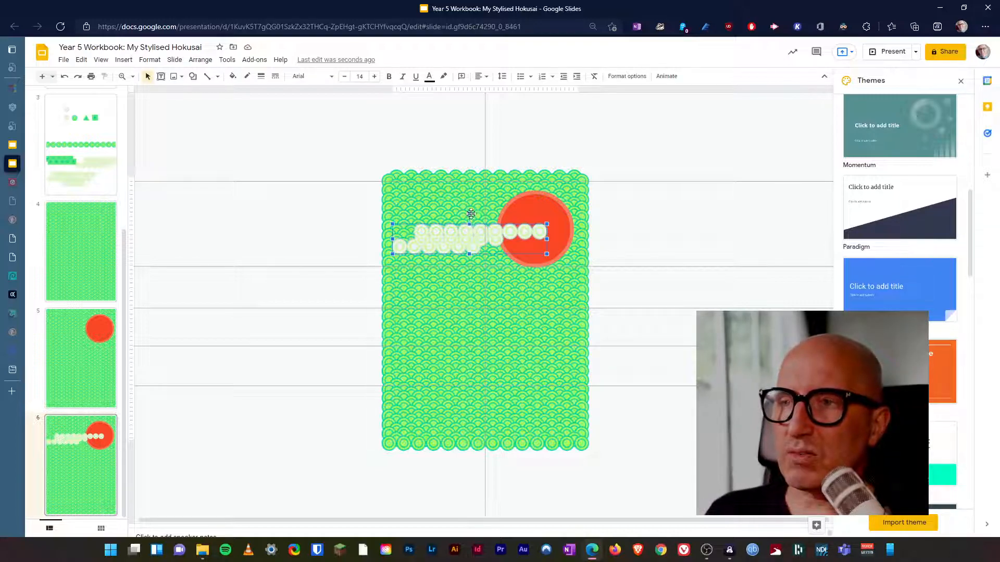
left_click_drag(468, 212, 469, 285)
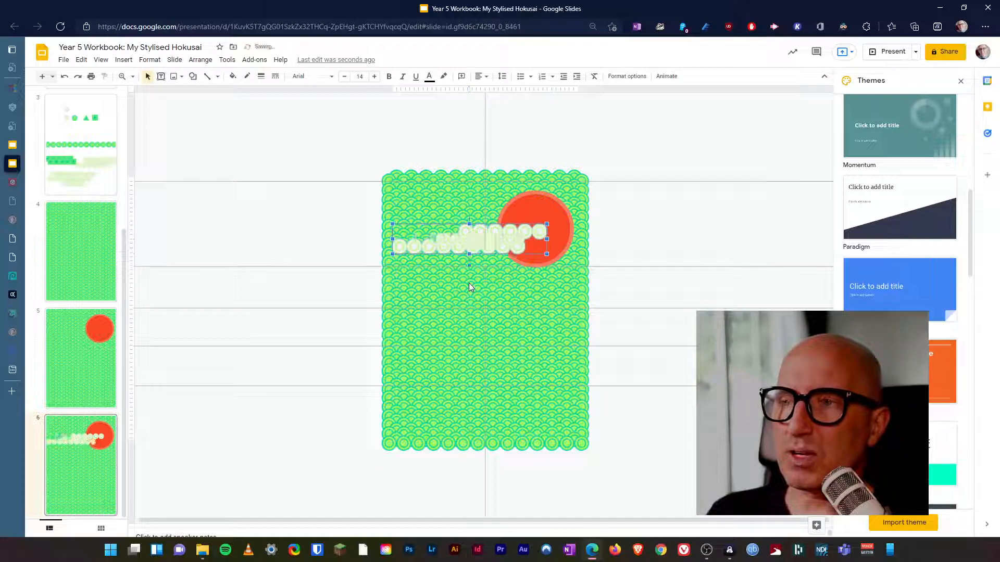
left_click(307, 285)
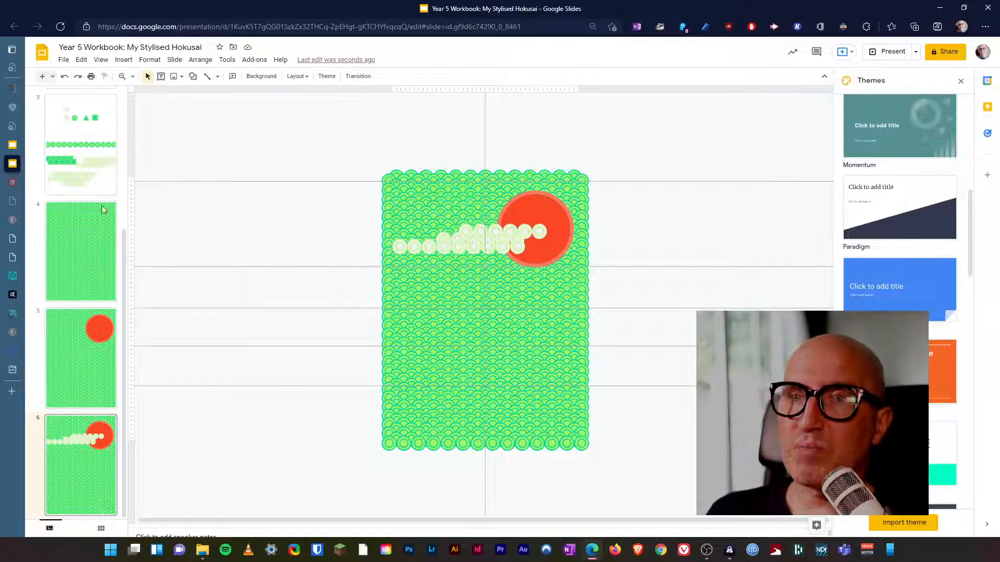
Step: Group the lowest cloud of circles on slide 3 and place a copy of it on slide 6 just below the sun
left_click(78, 183)
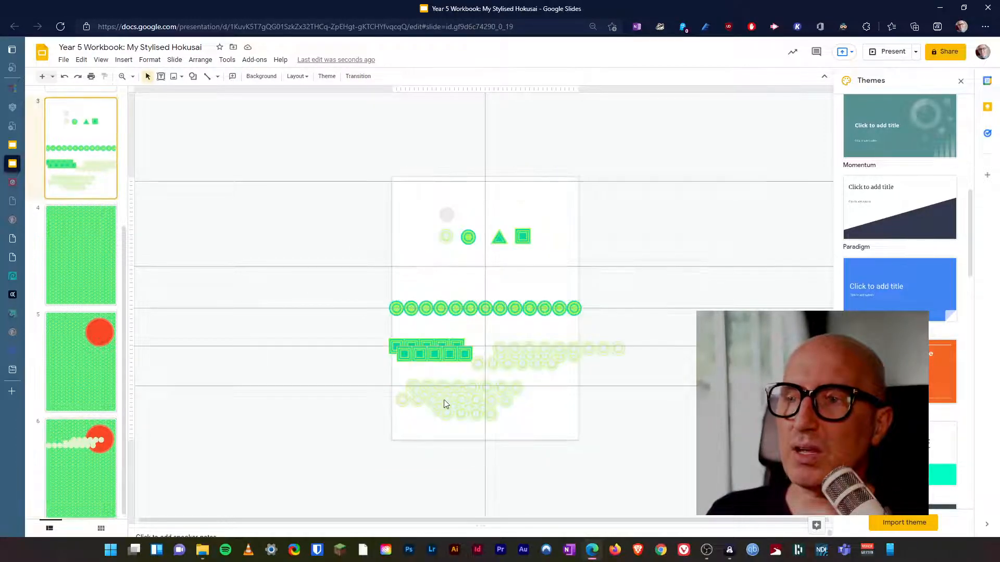
left_click_drag(536, 429, 388, 380)
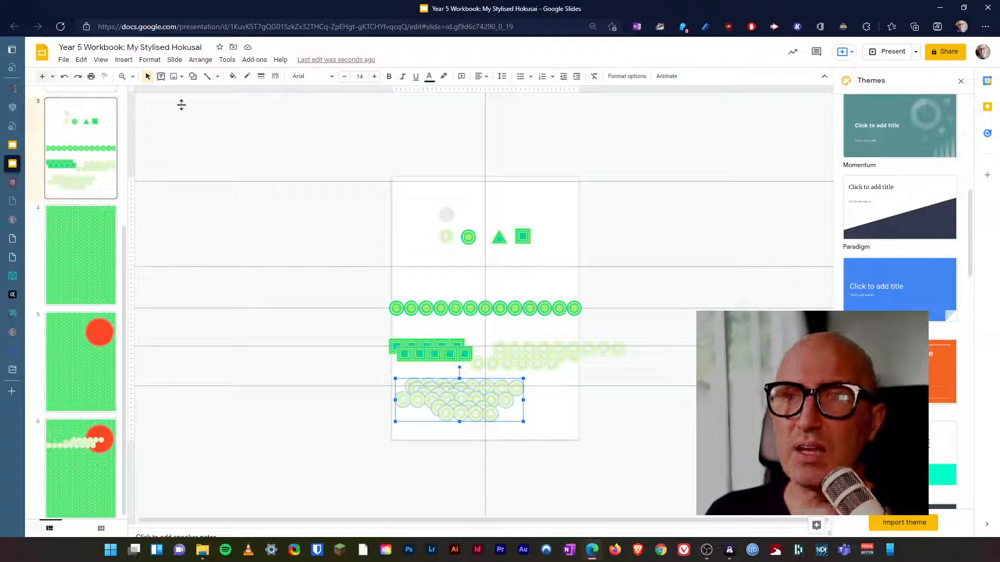
left_click(202, 61)
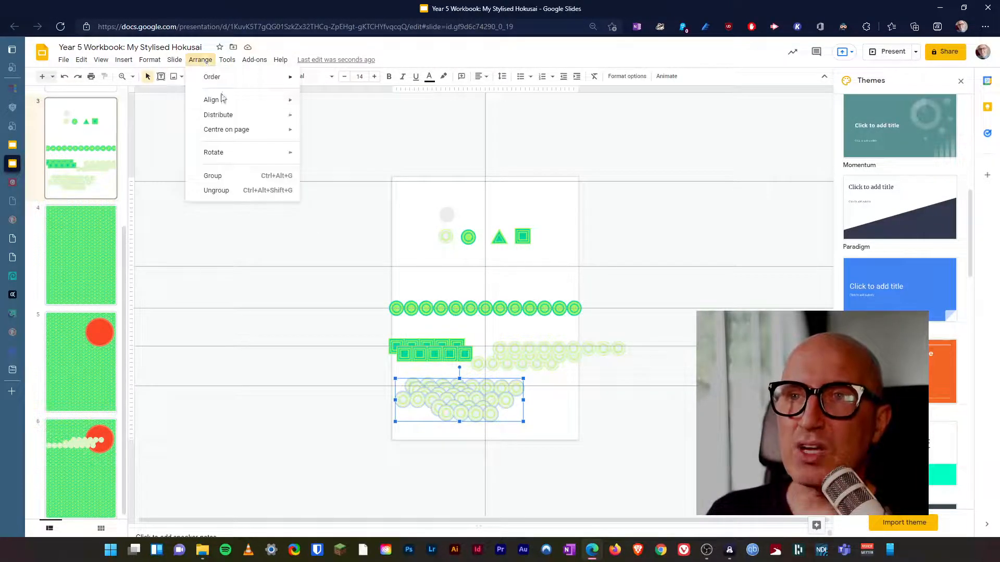
left_click(231, 179)
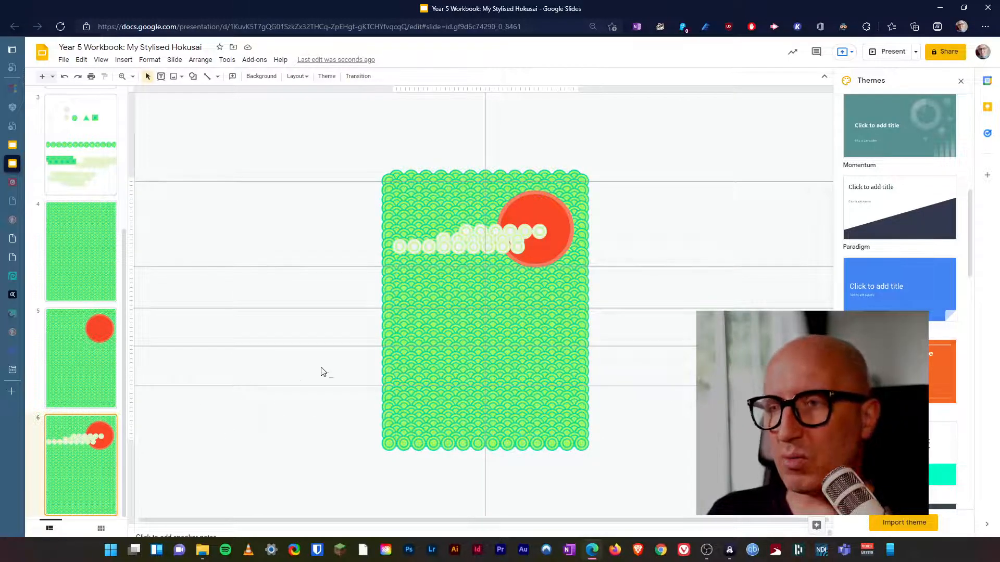
key("ctrl+v")
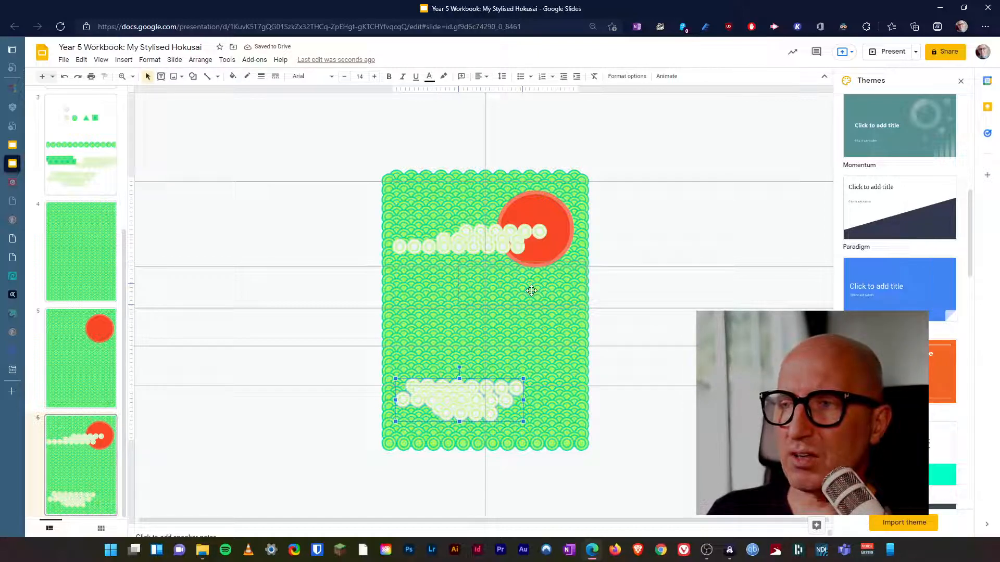
left_click_drag(468, 407, 531, 291)
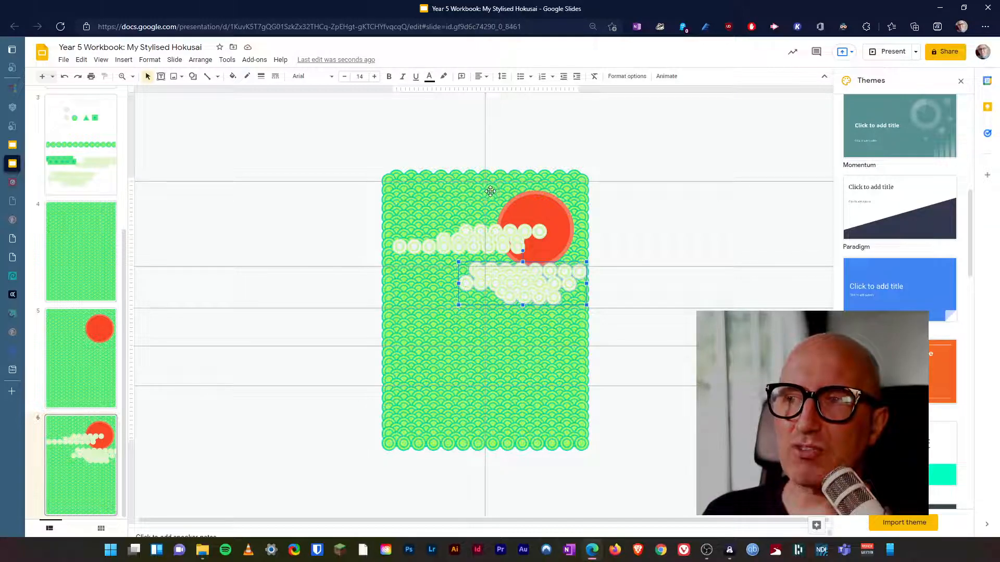
Step: Copy the cloud beside the green squares on slide 3 to slide 6 again and position it along the upper-left edge of the pattern
left_click(111, 170)
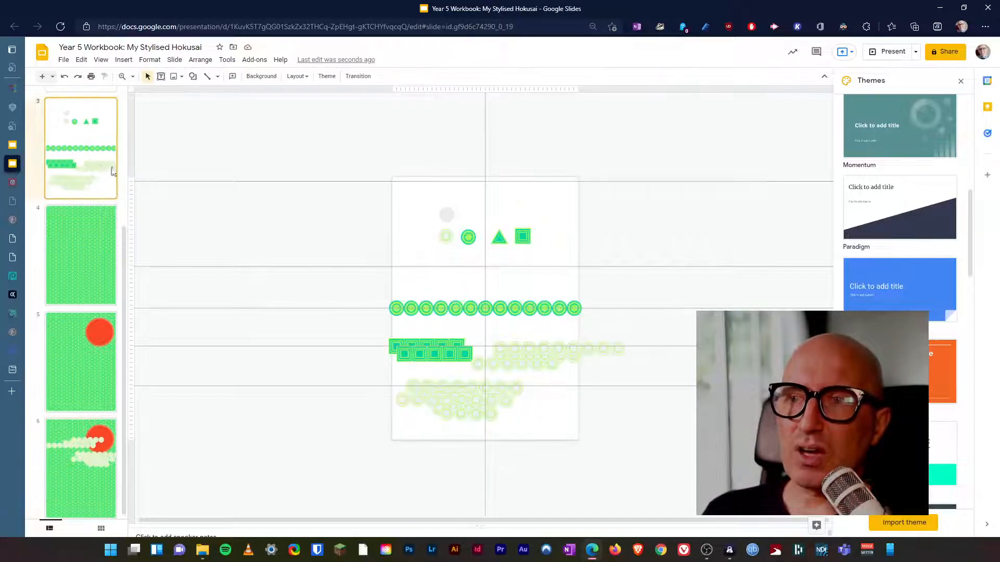
left_click_drag(642, 328, 540, 377)
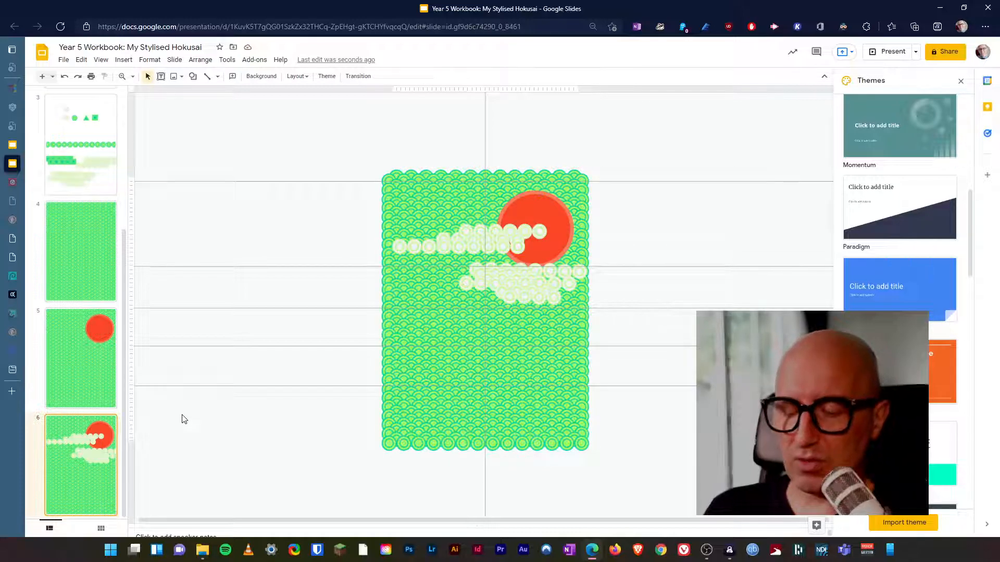
key("ctrl+v")
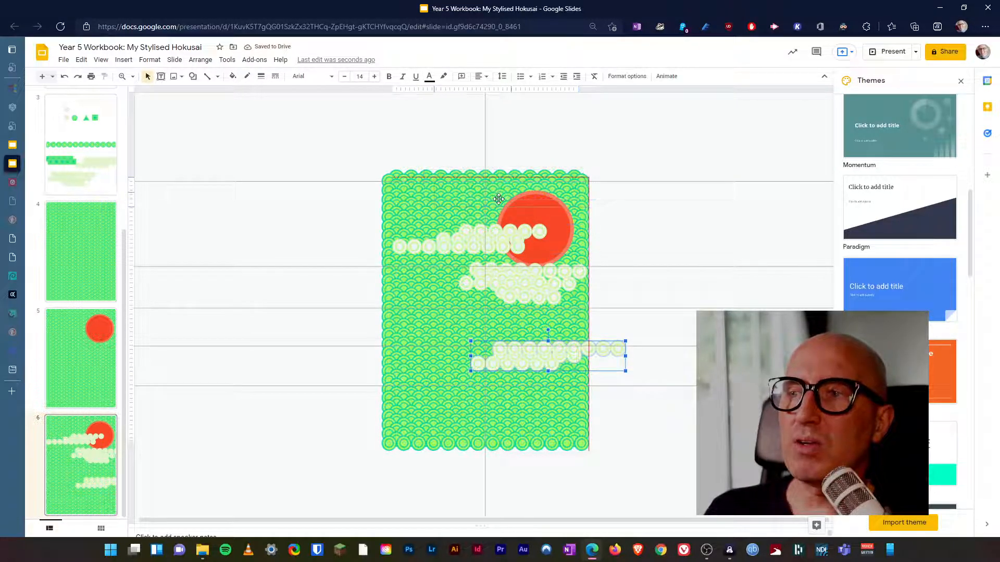
left_click_drag(535, 363, 436, 201)
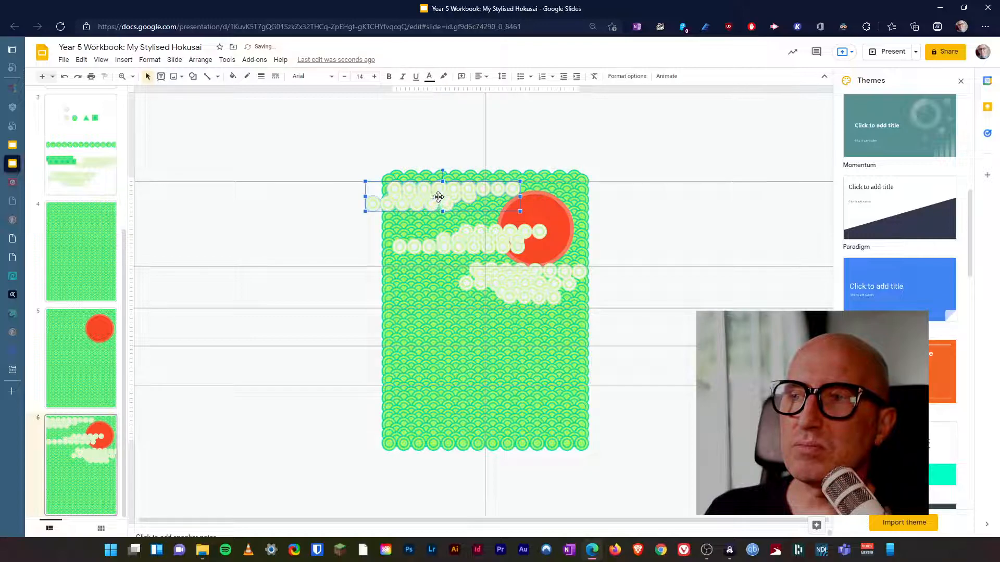
left_click_drag(436, 198, 444, 195)
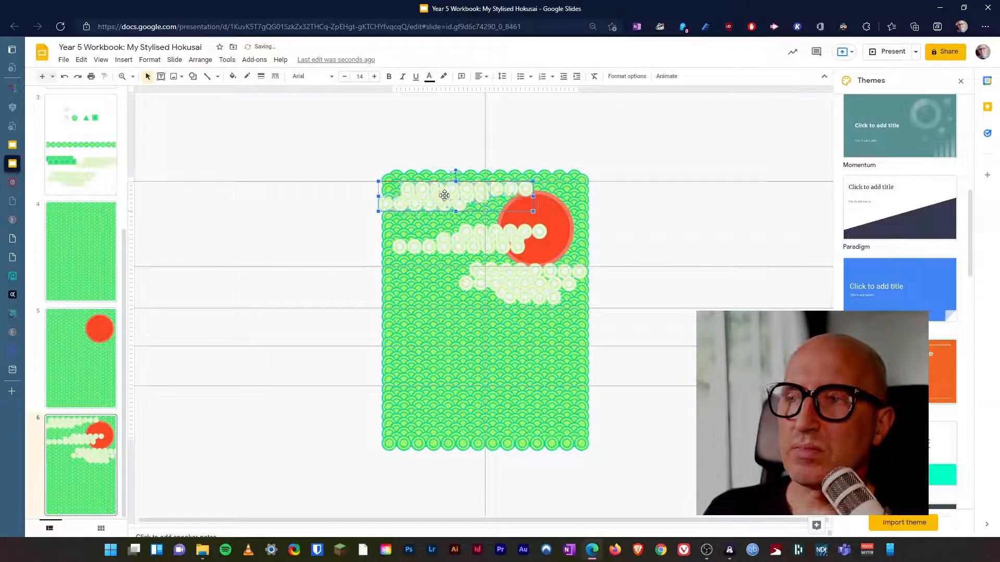
left_click(351, 248)
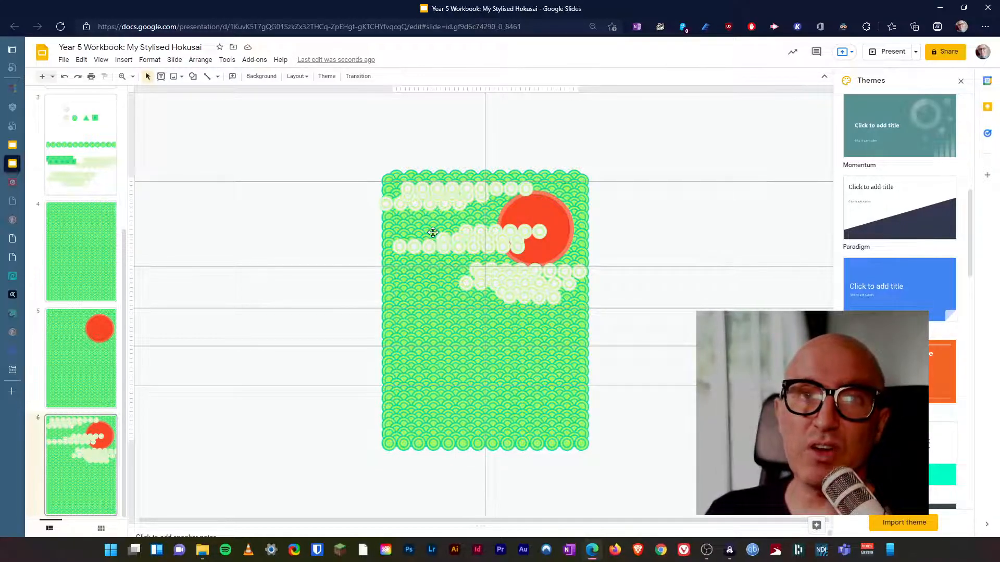
Step: Try the red sun behind the clouds on the pattern's left side, and move it back to the upper right
left_click(546, 212)
left_click_drag(470, 210, 441, 207)
left_click(327, 286)
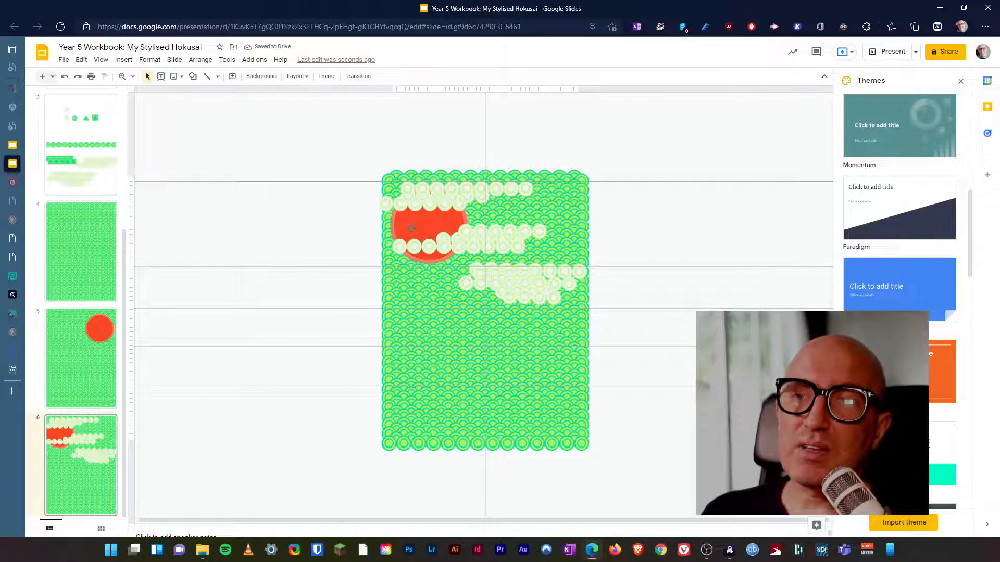
left_click(465, 227)
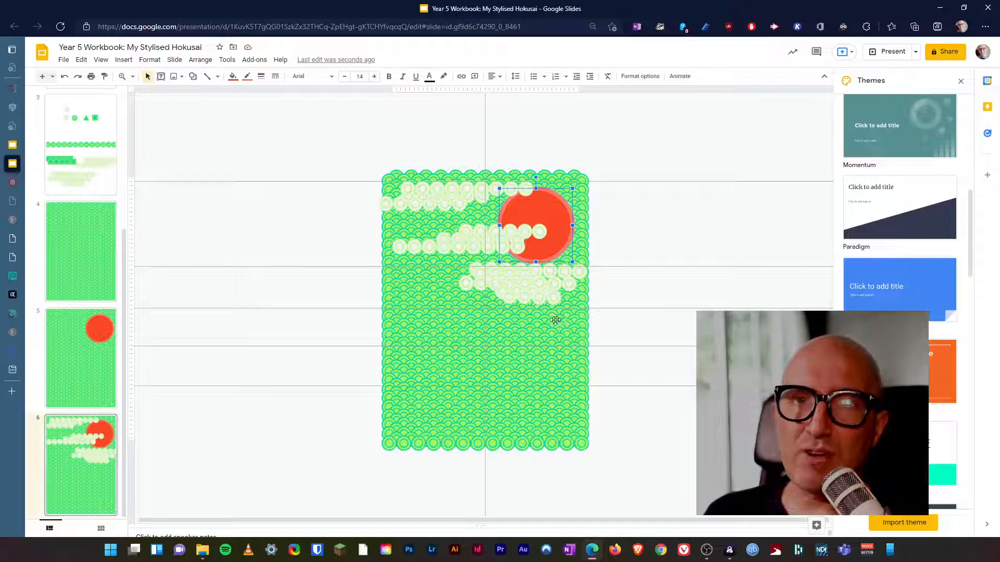
left_click(457, 198)
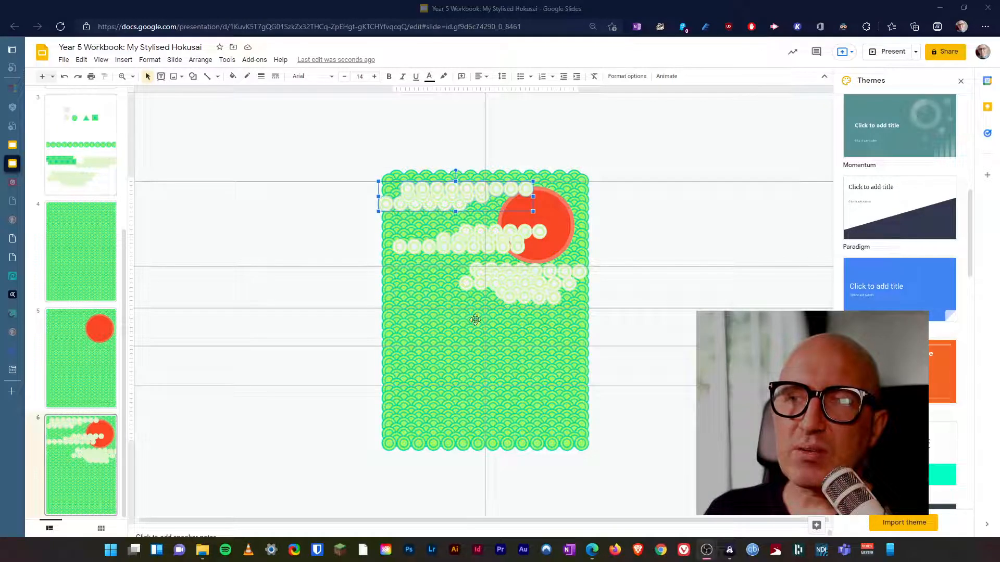
Step: Look through the wave slides up to "The Wave layers" in the Teacher Guide presentation, and return to slide 6 of the workbook
left_click(17, 151)
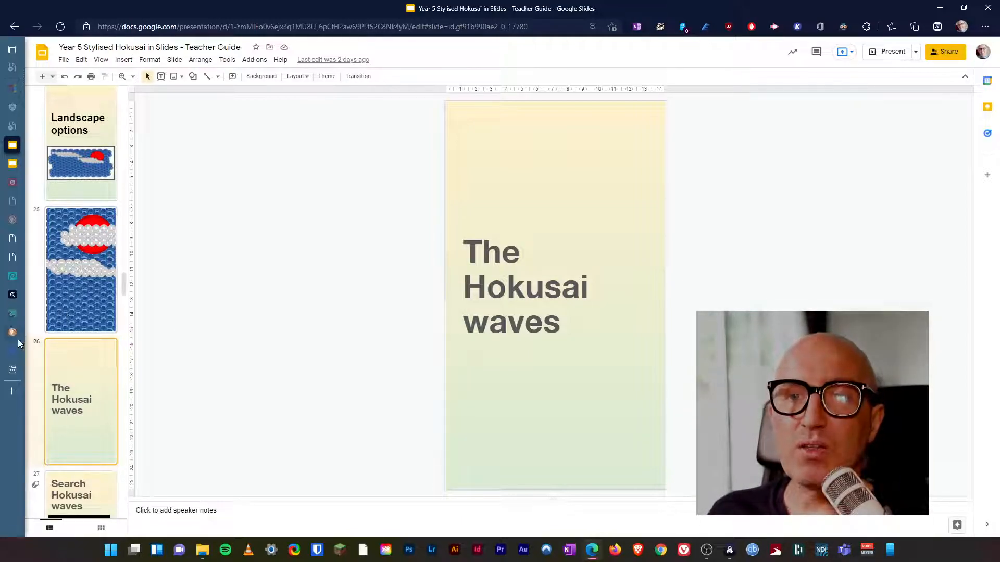
mouse_move(14, 312)
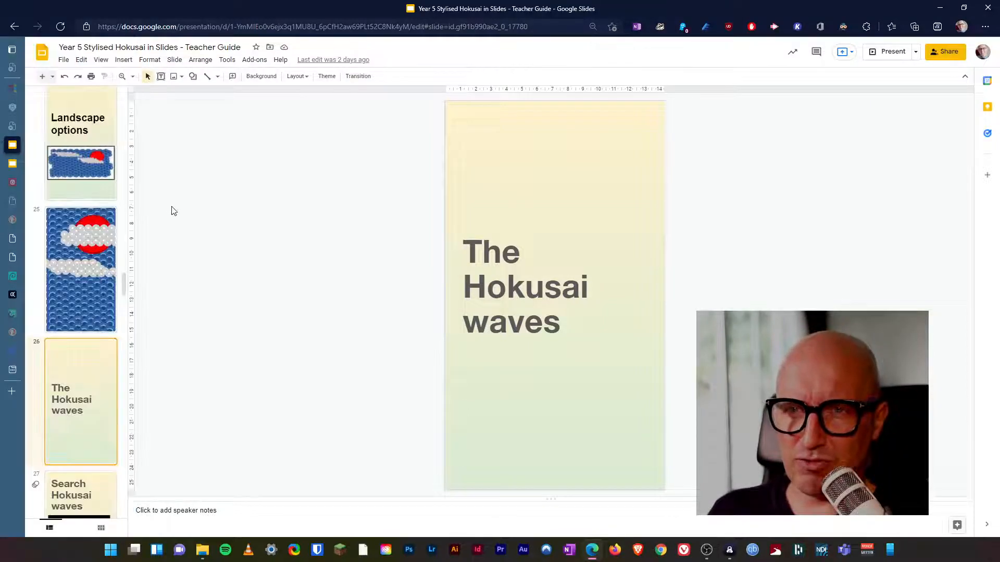
scroll(92, 291, "down", 6)
left_click(94, 347)
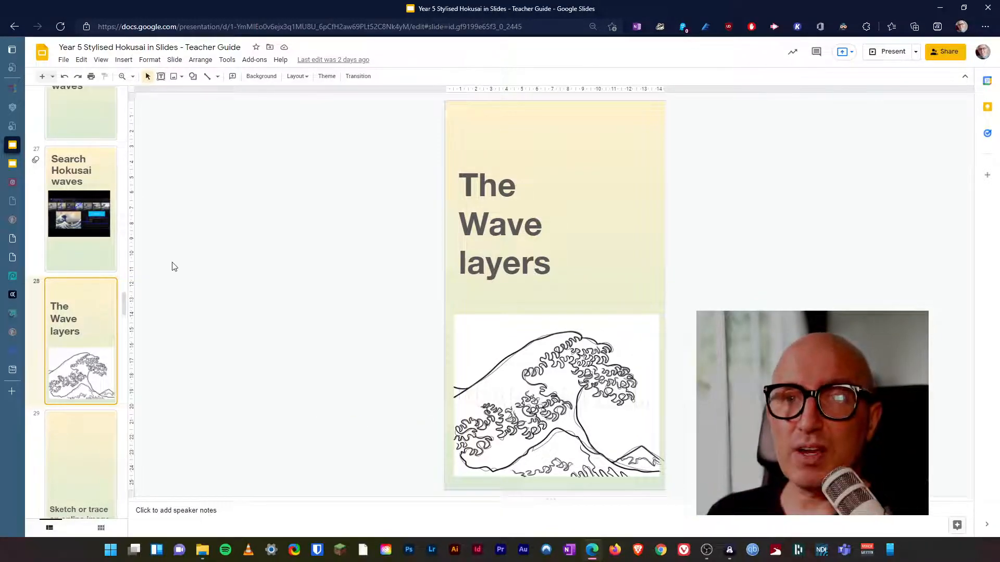
mouse_move(13, 278)
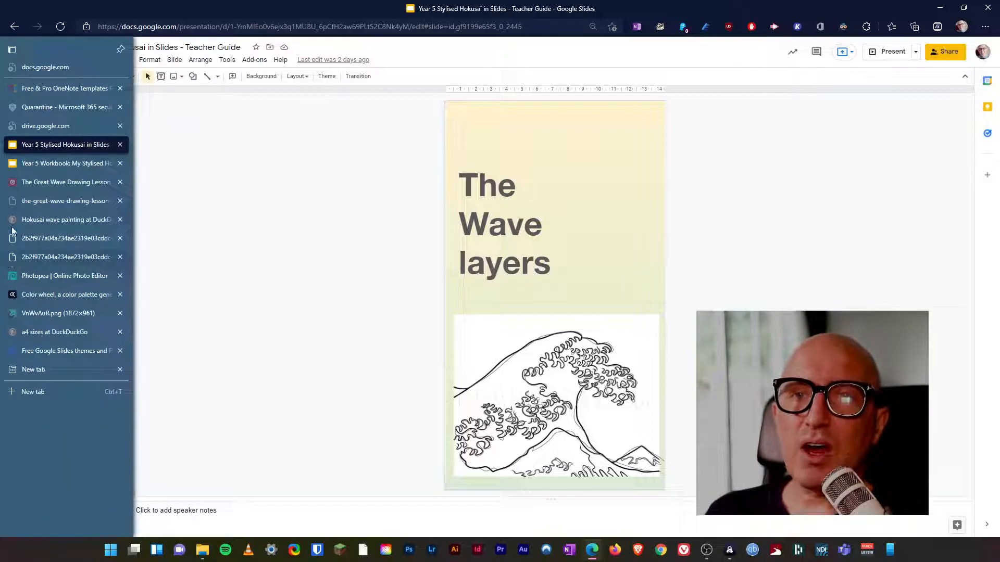
left_click(21, 163)
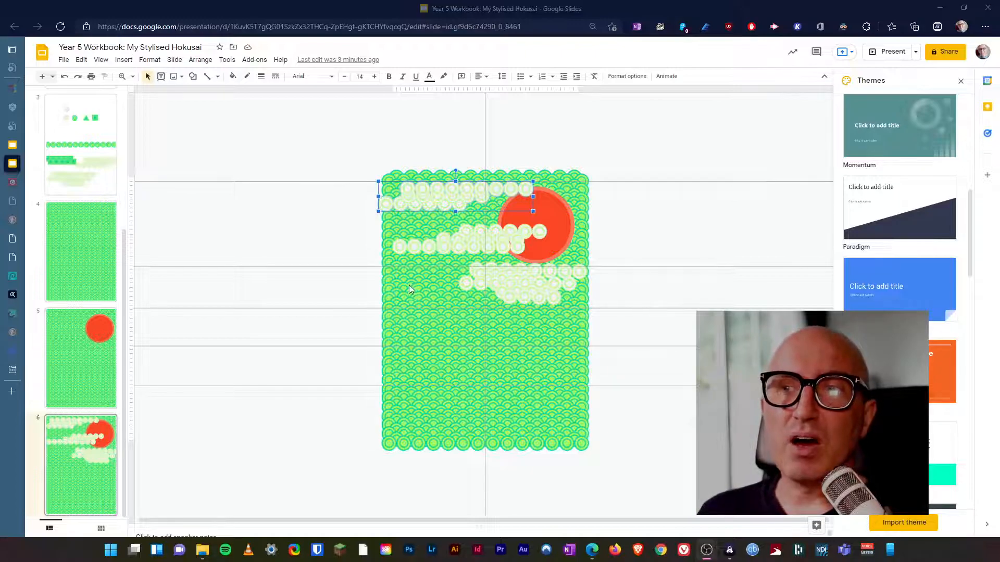
left_click(363, 285)
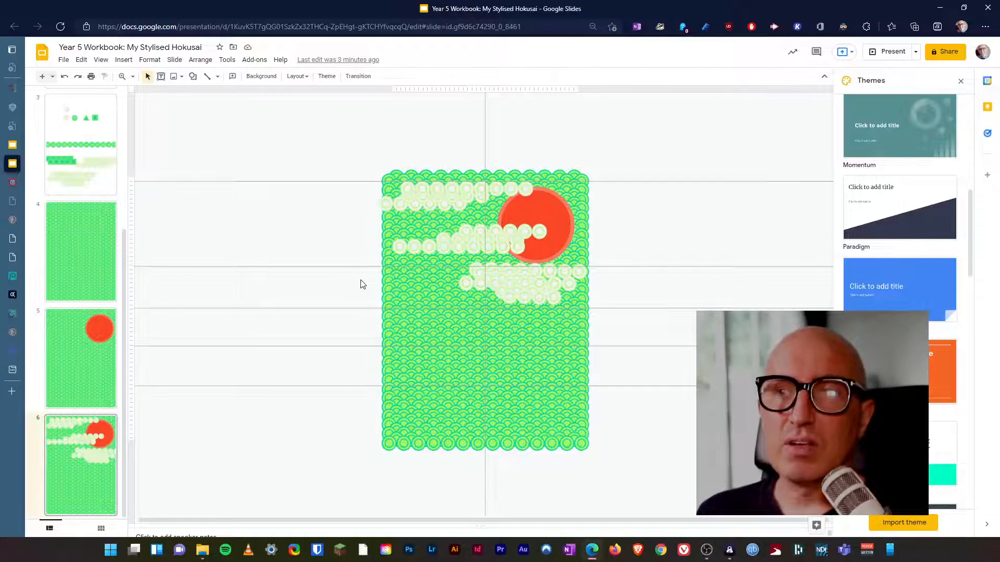